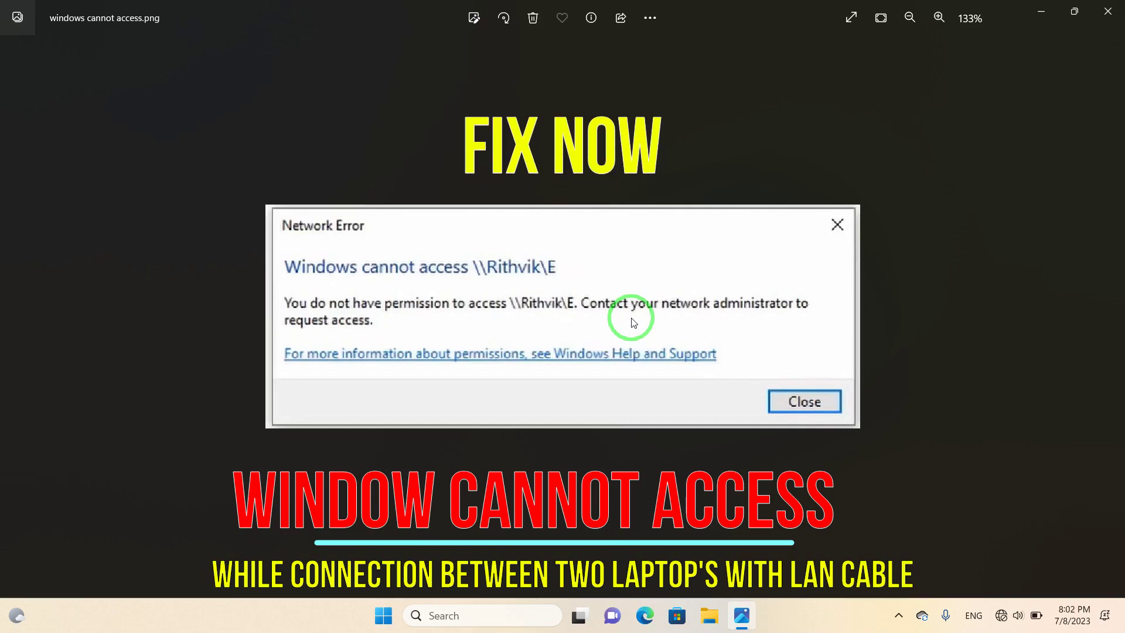
pyautogui.scroll(3, 633, 323)
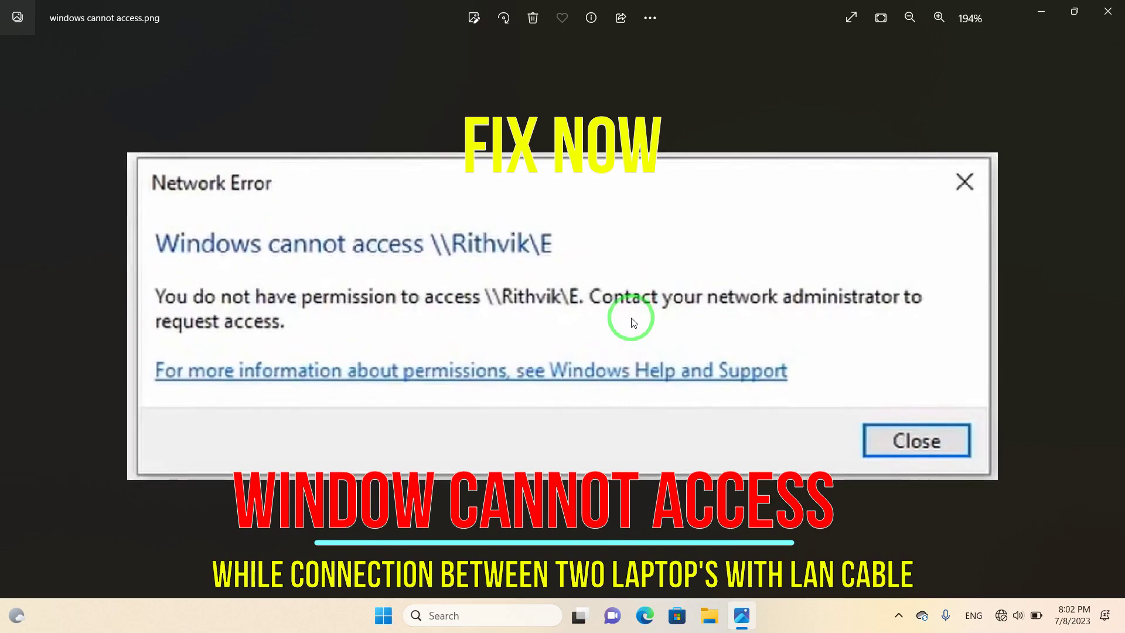
pyautogui.scroll(-3, 633, 322)
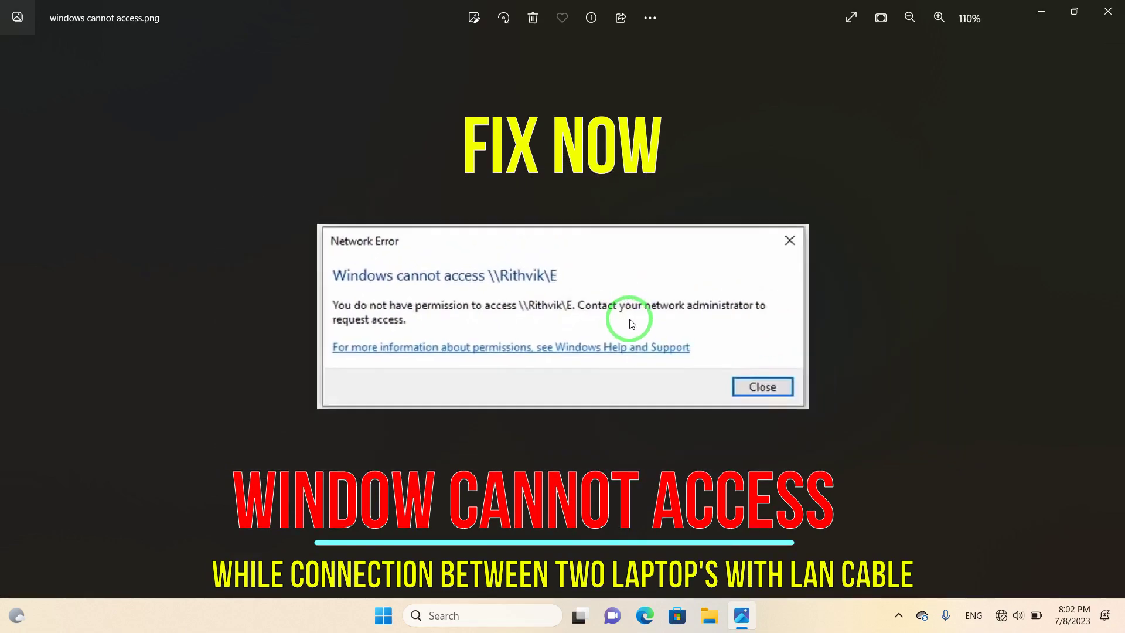
pyautogui.scroll(2, 632, 323)
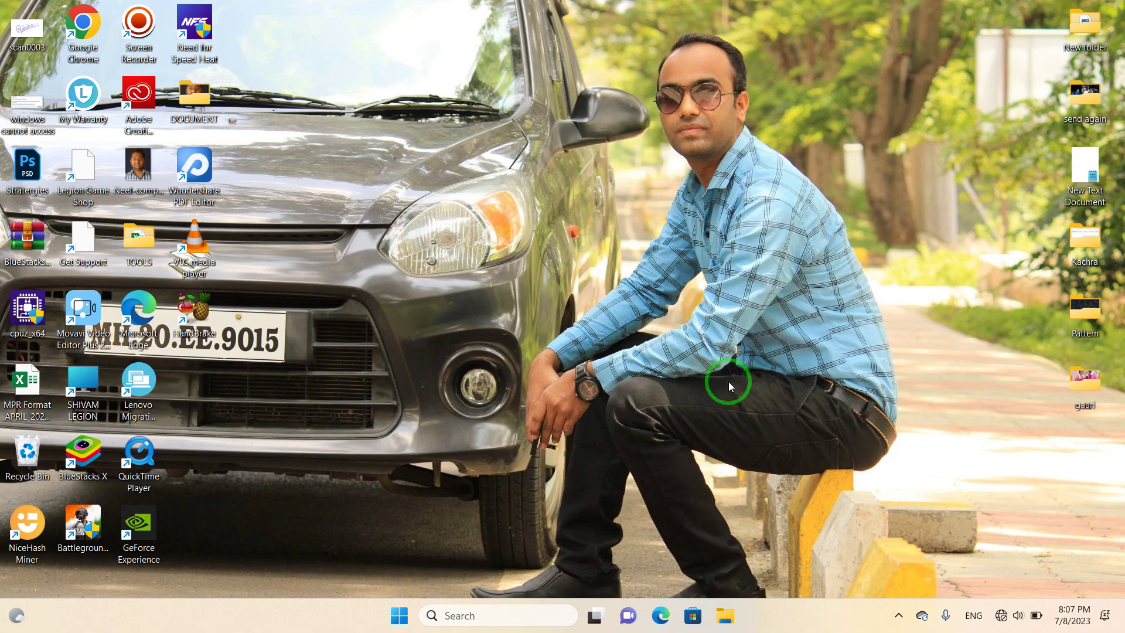
# Switch to File Explorer at This PC and open the properties of the RAM (E:) drive
pyautogui.press('super+e')
pyautogui.click(75, 439)
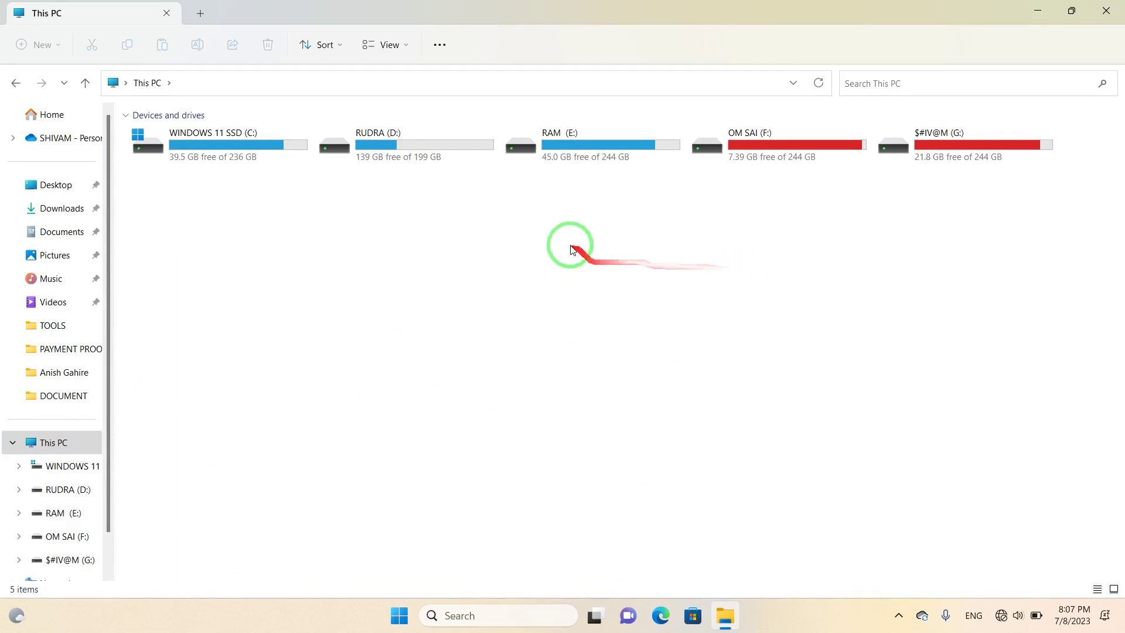
pyautogui.click(569, 141)
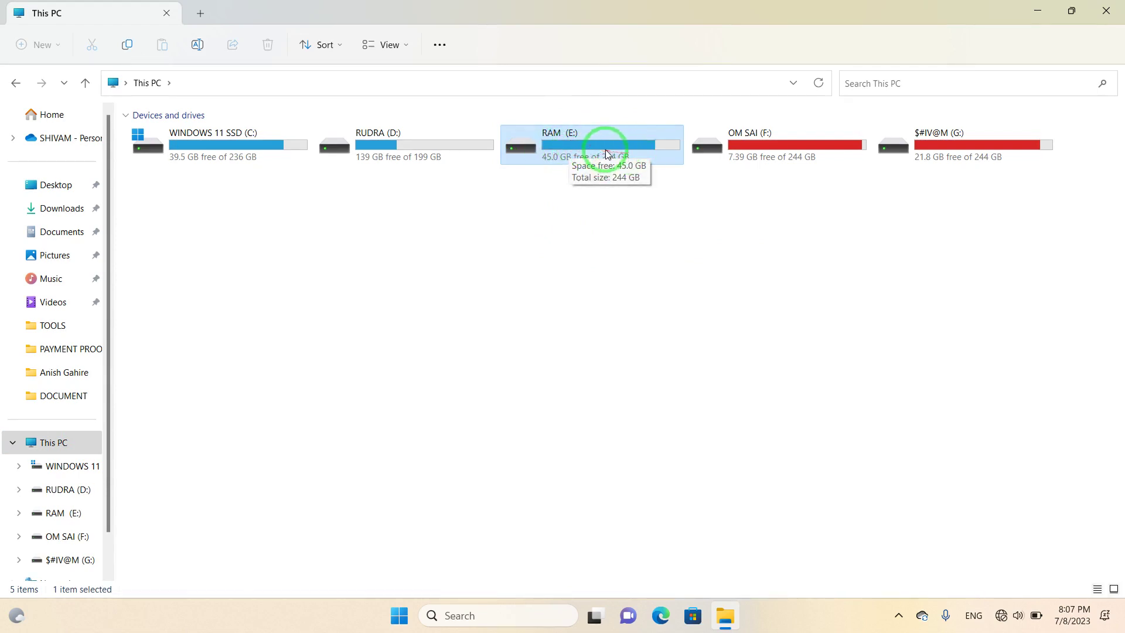
pyautogui.click(579, 148)
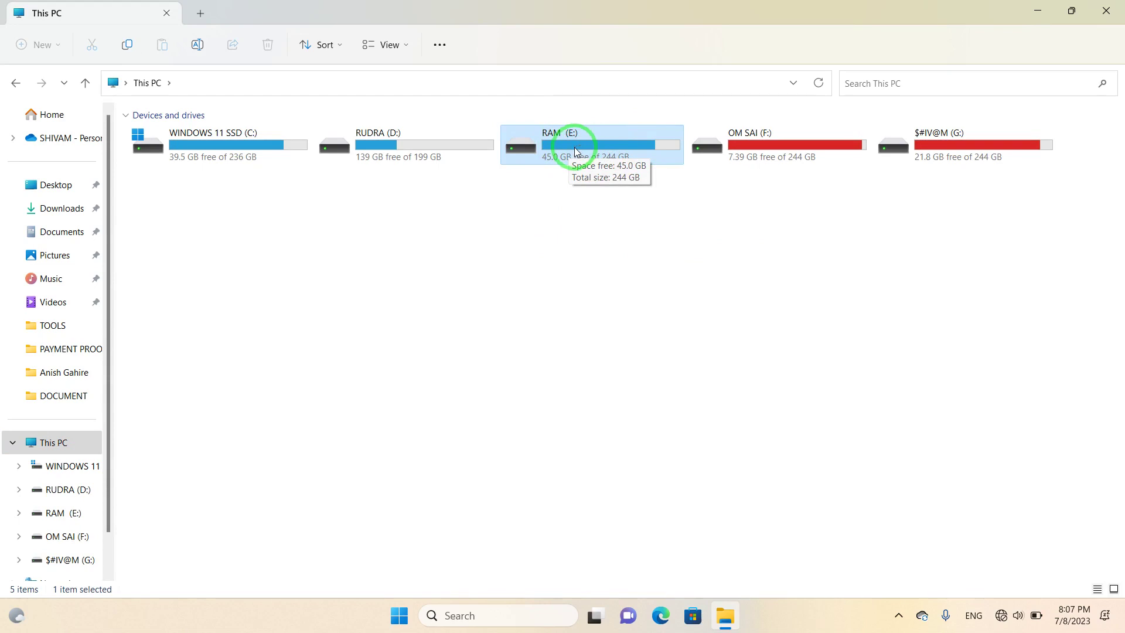
pyautogui.click(571, 153)
pyautogui.click(600, 249)
pyautogui.click(578, 150)
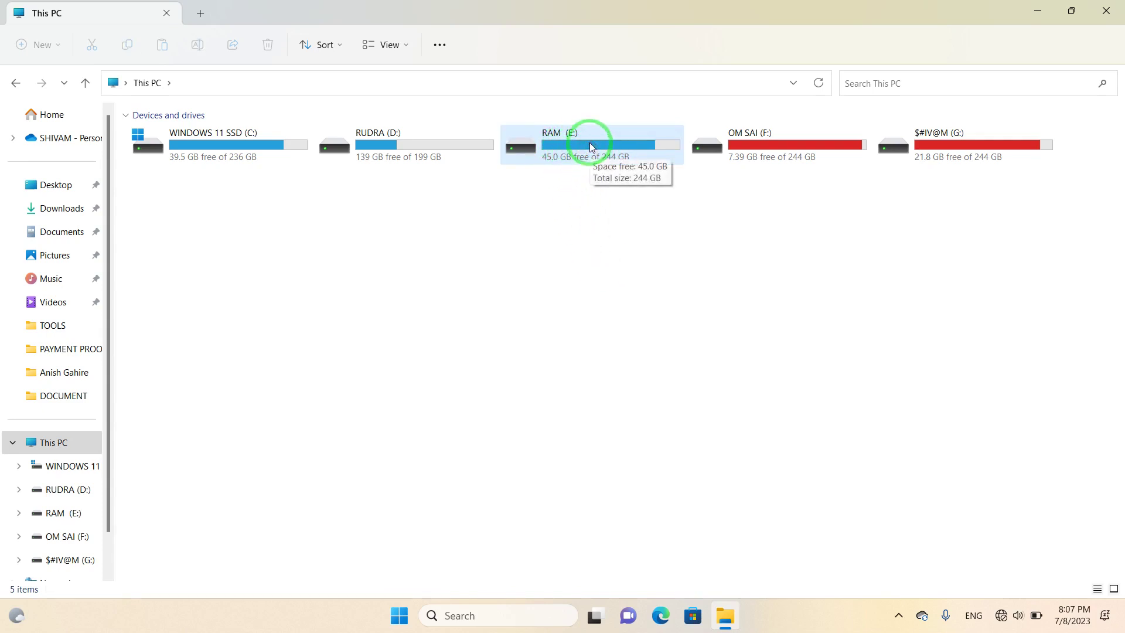
pyautogui.click(591, 147)
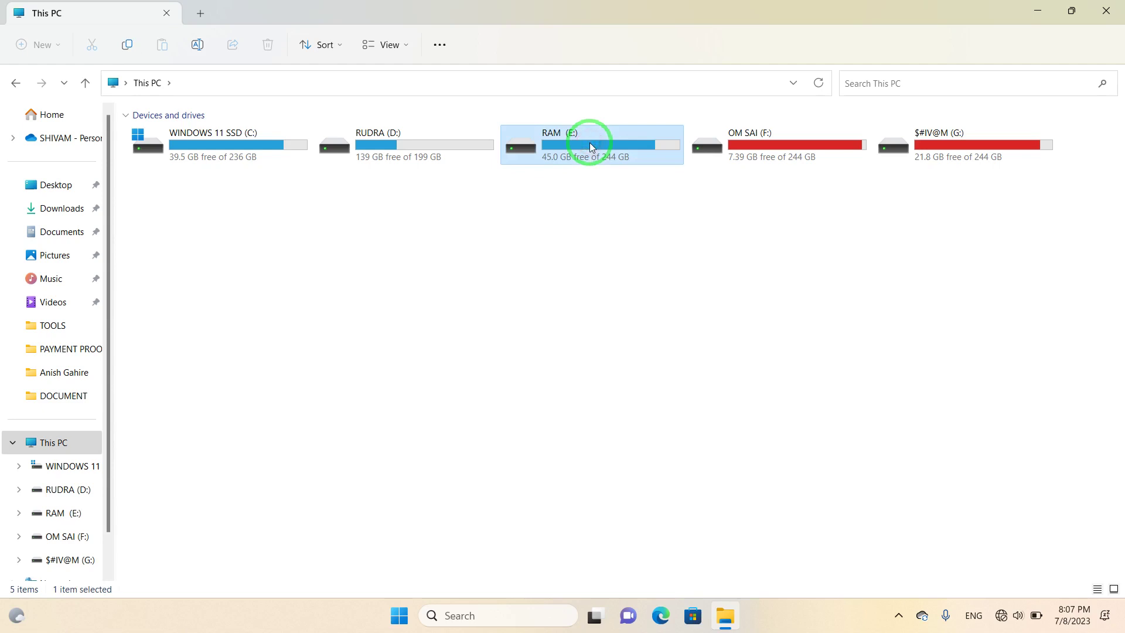
pyautogui.rightClick(591, 146)
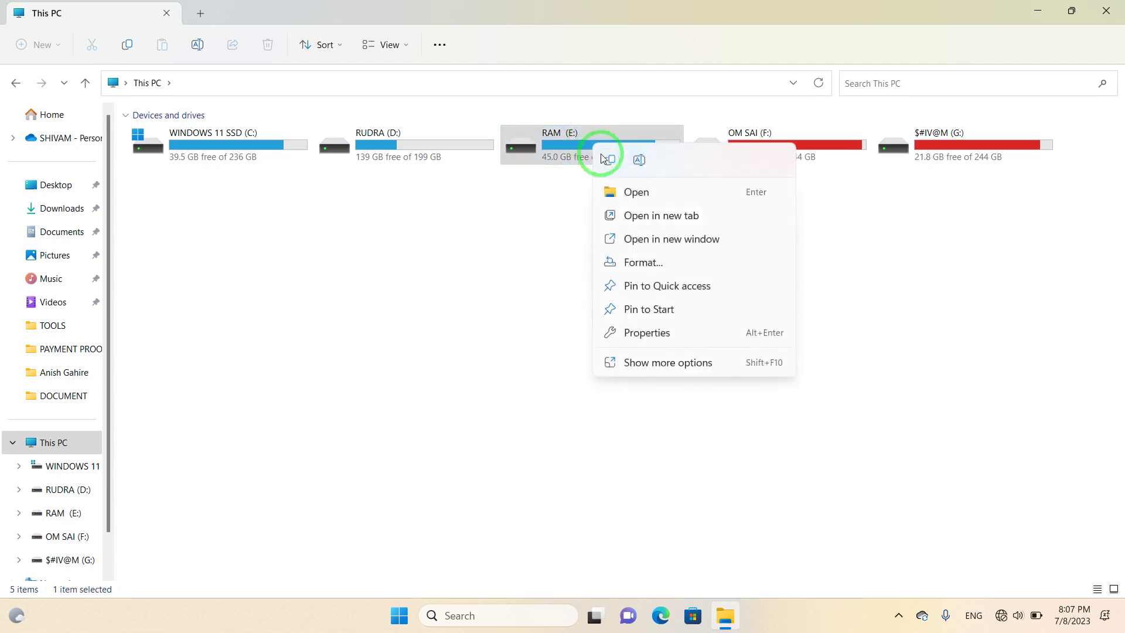
pyautogui.click(643, 334)
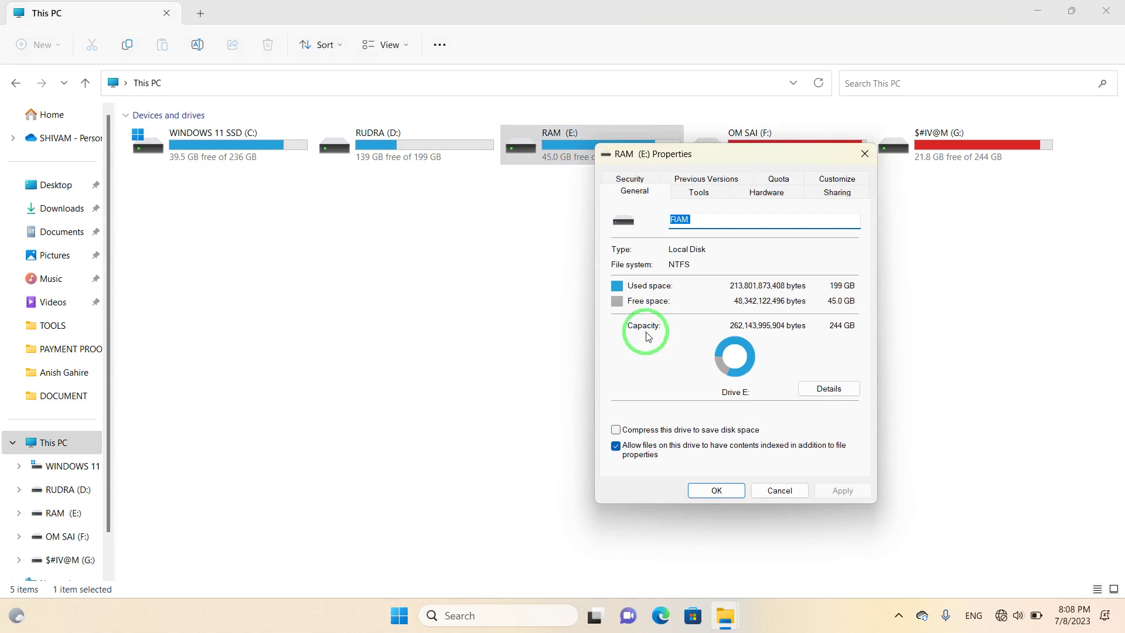
pyautogui.moveTo(727, 153); pyautogui.dragTo(643, 196)
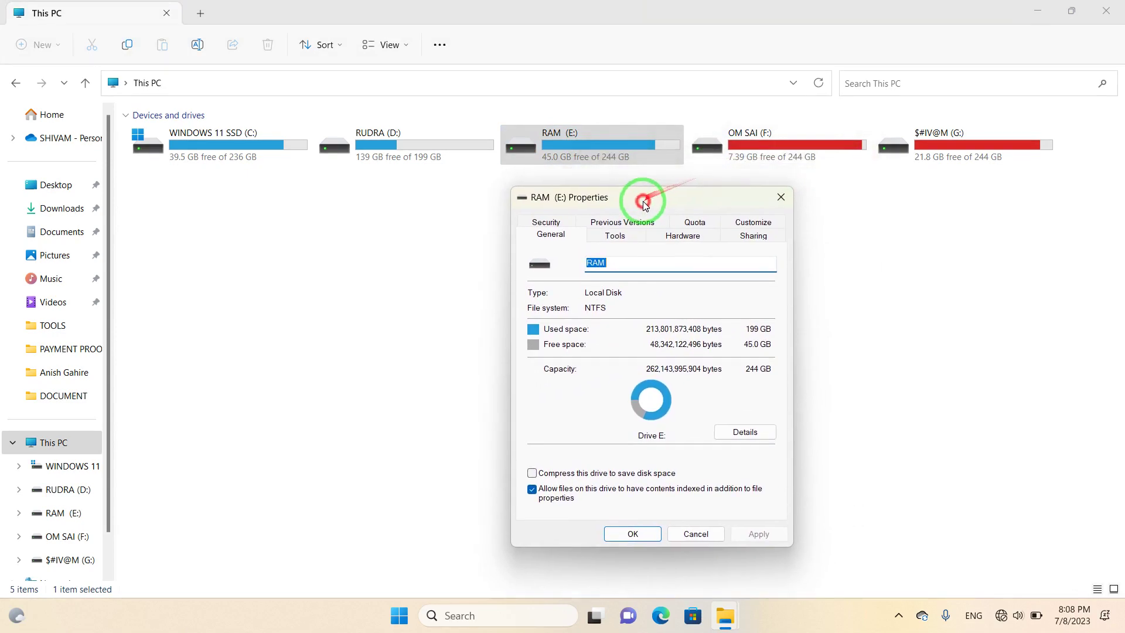
# Review the security permissions of the E: drive for Authenticated Users, SYSTEM, Administrators and Users
pyautogui.click(554, 226)
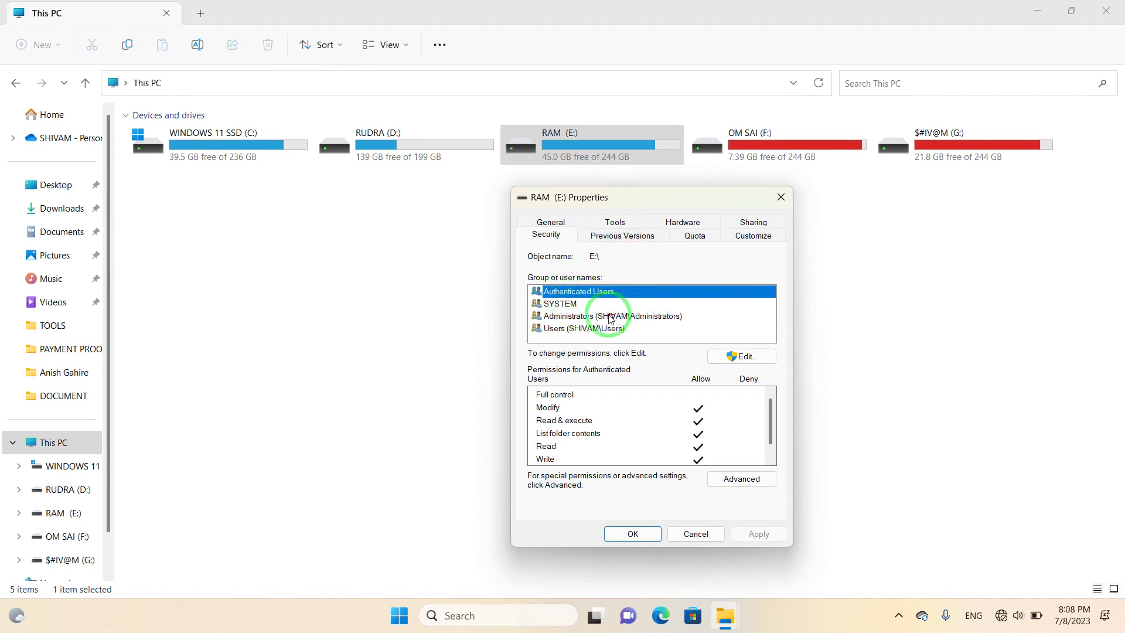
pyautogui.click(569, 308)
pyautogui.click(576, 316)
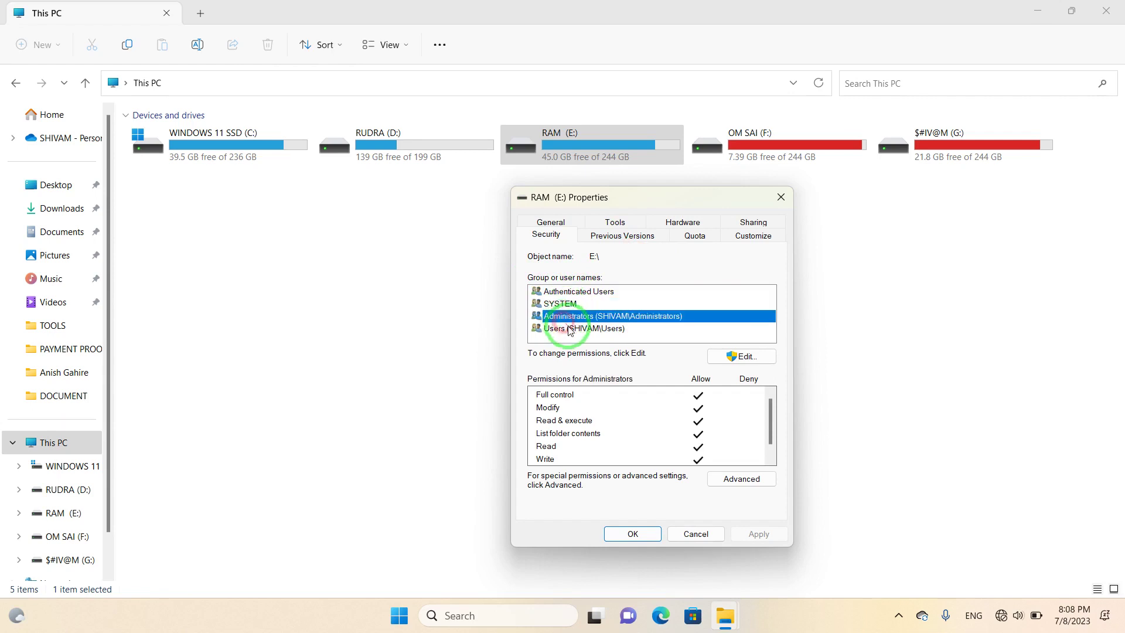
pyautogui.click(610, 328)
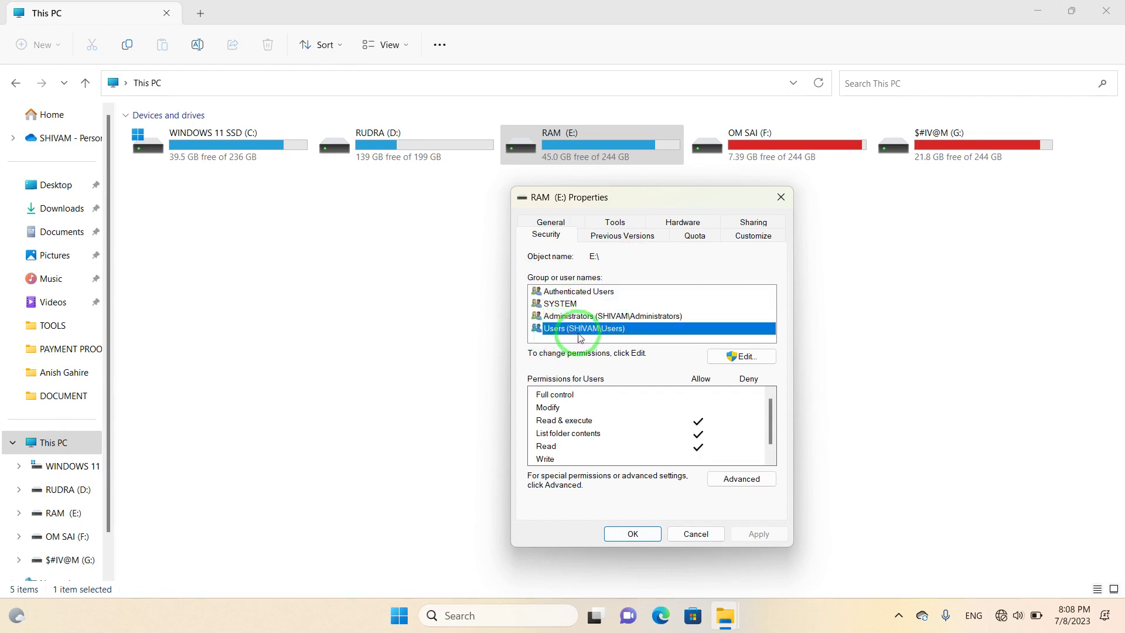
pyautogui.click(565, 317)
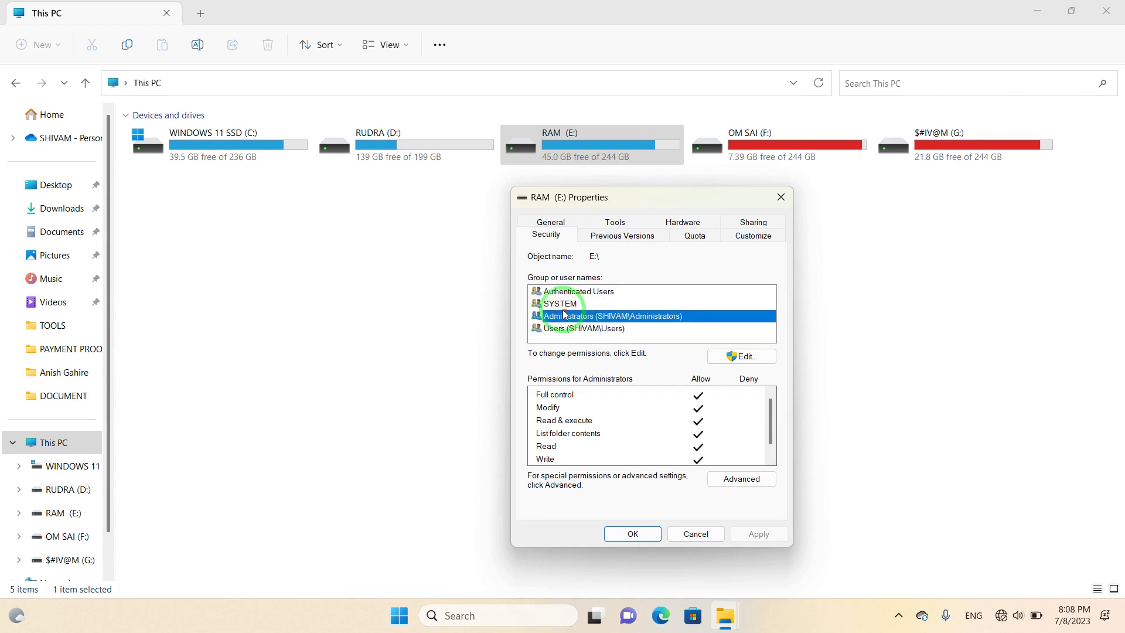
pyautogui.click(560, 304)
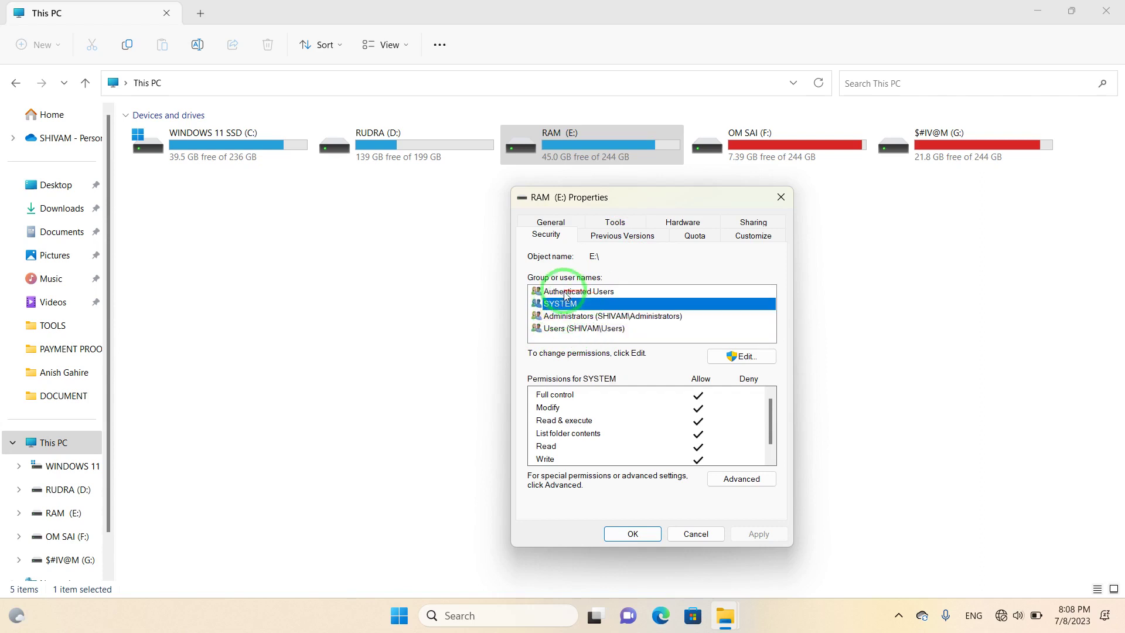
pyautogui.click(562, 292)
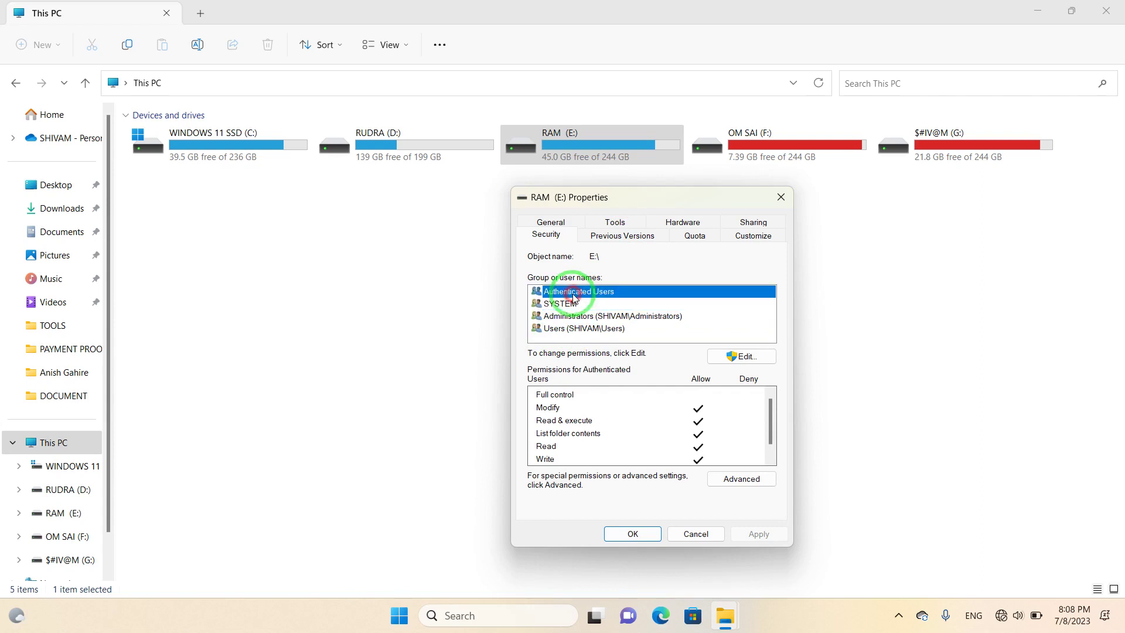
pyautogui.click(731, 321)
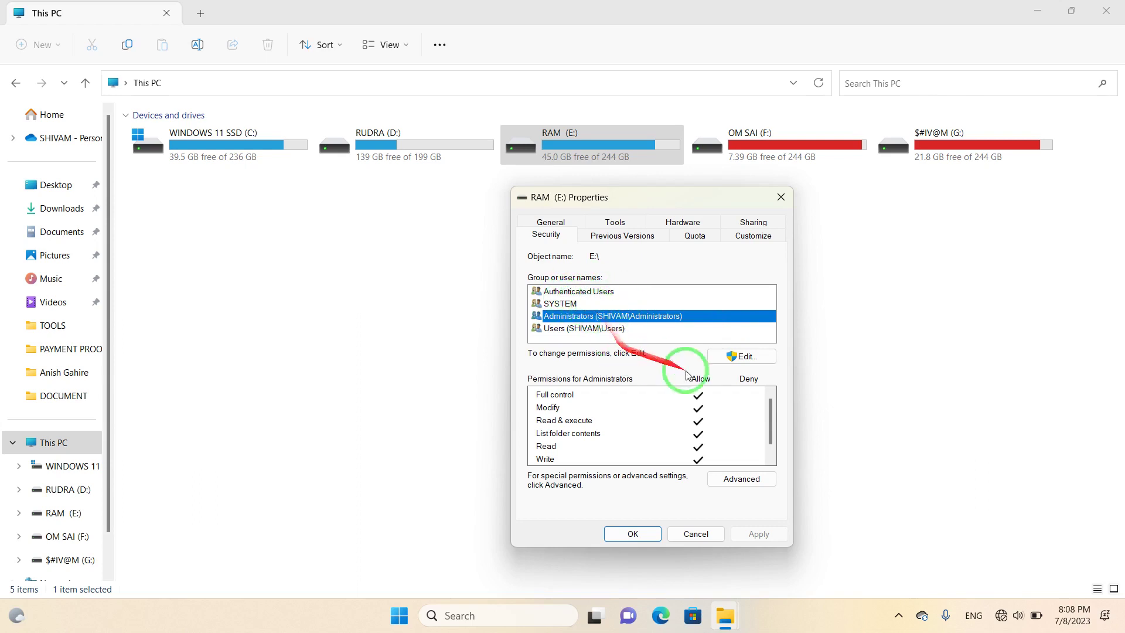
# Start editing the E: drive's permissions and add the Everyone group, picked from the advanced search for users and groups
pyautogui.click(767, 362)
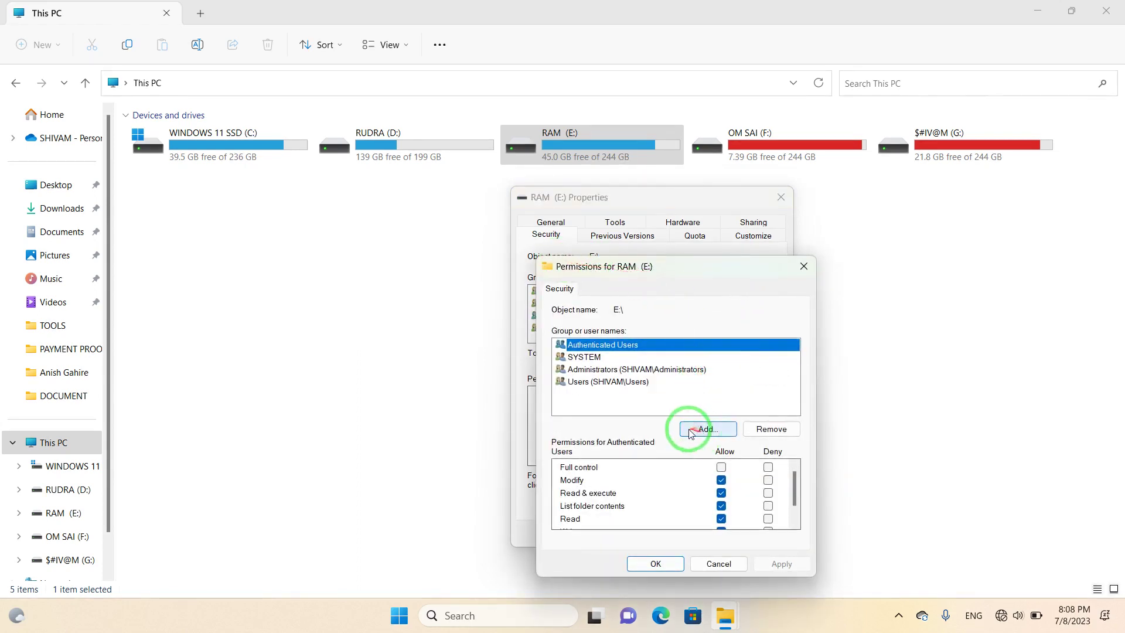
pyautogui.click(706, 431)
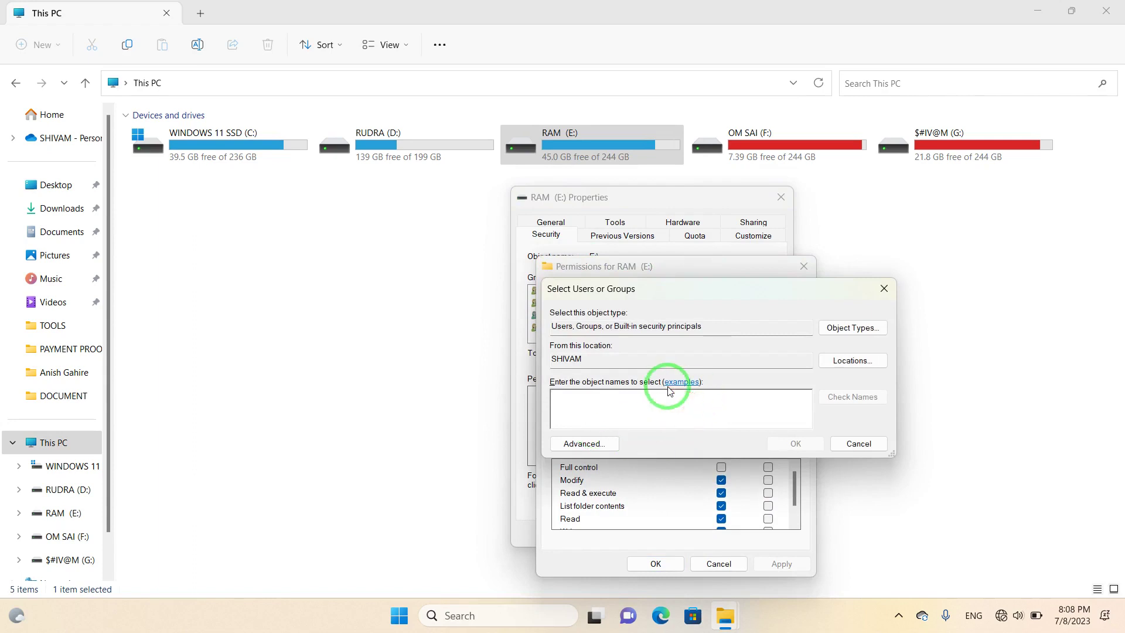
pyautogui.click(584, 443)
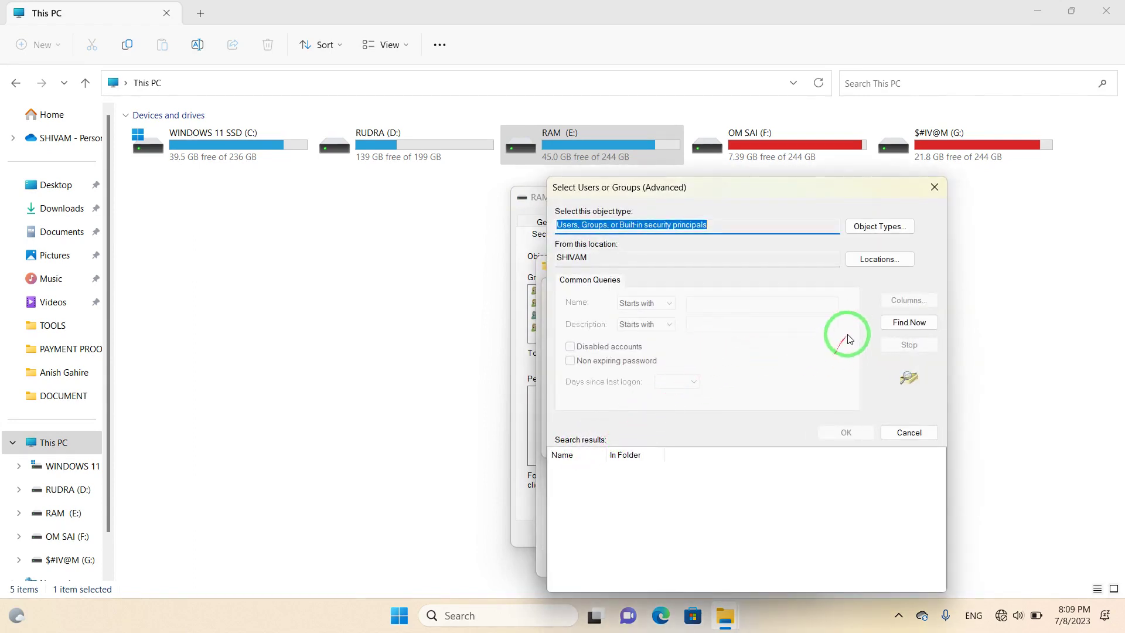
pyautogui.click(933, 326)
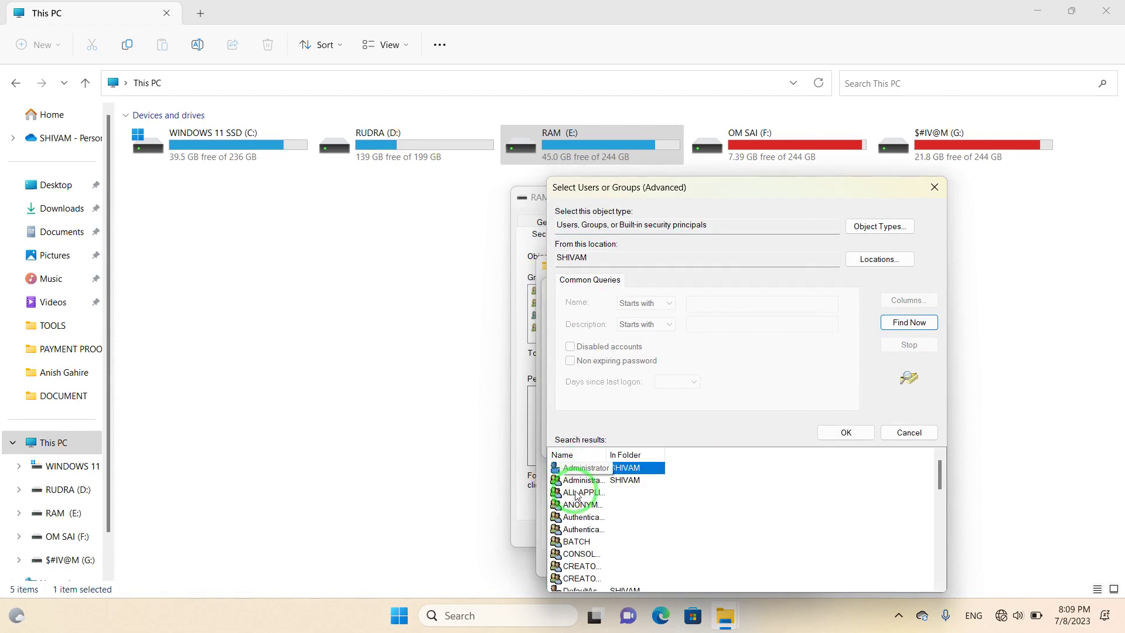
pyautogui.scroll(-1, 588, 497)
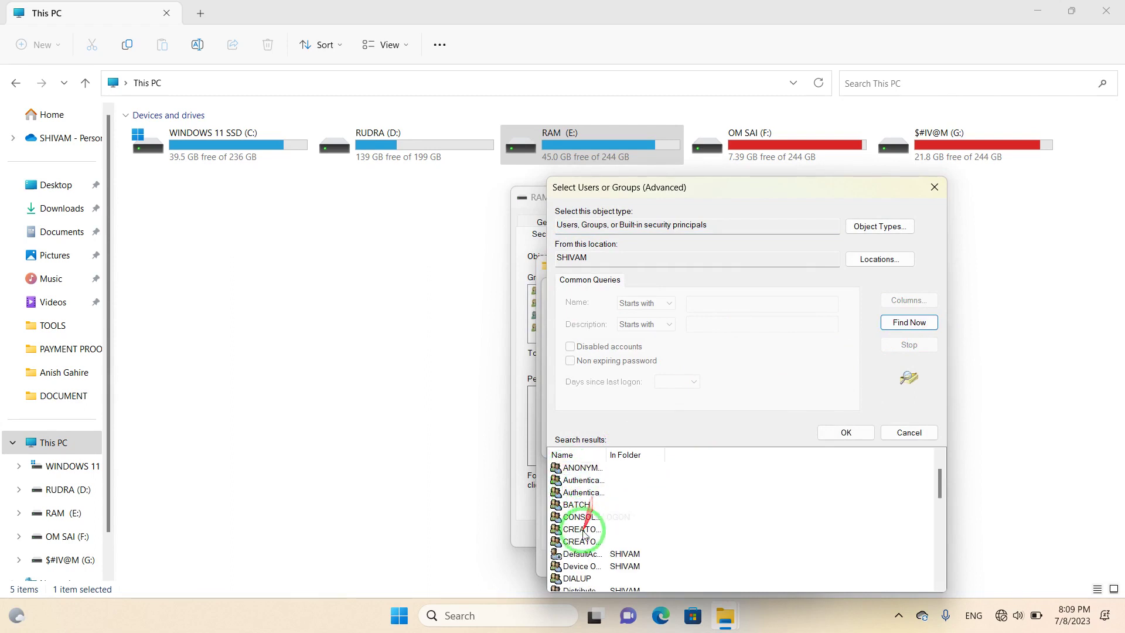
pyautogui.scroll(-3, 581, 539)
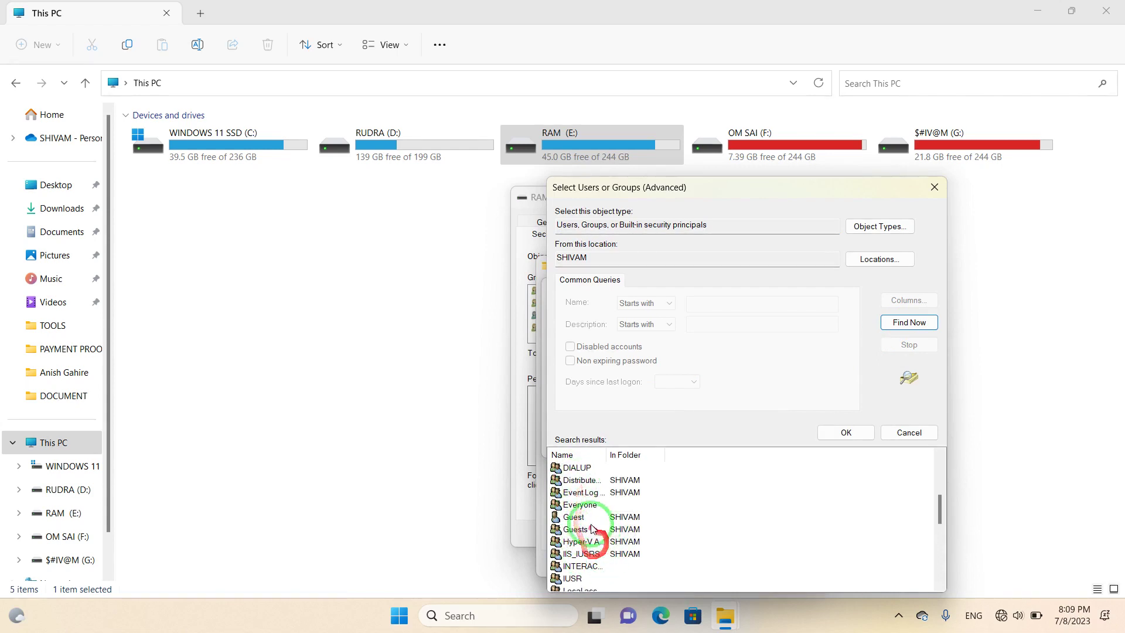
pyautogui.click(574, 504)
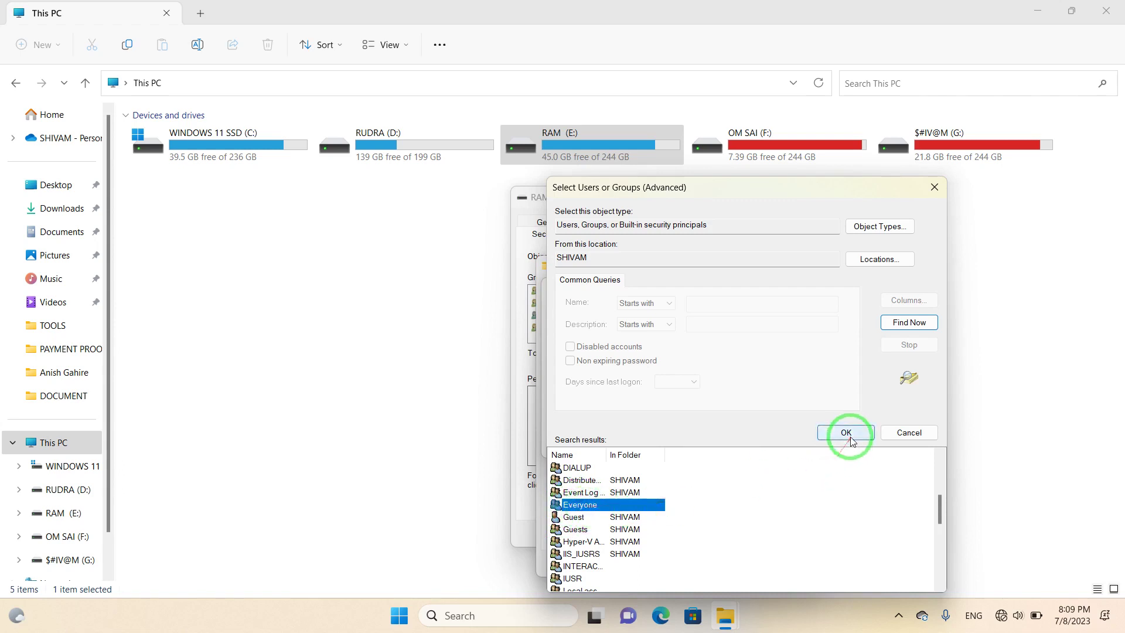
pyautogui.click(832, 435)
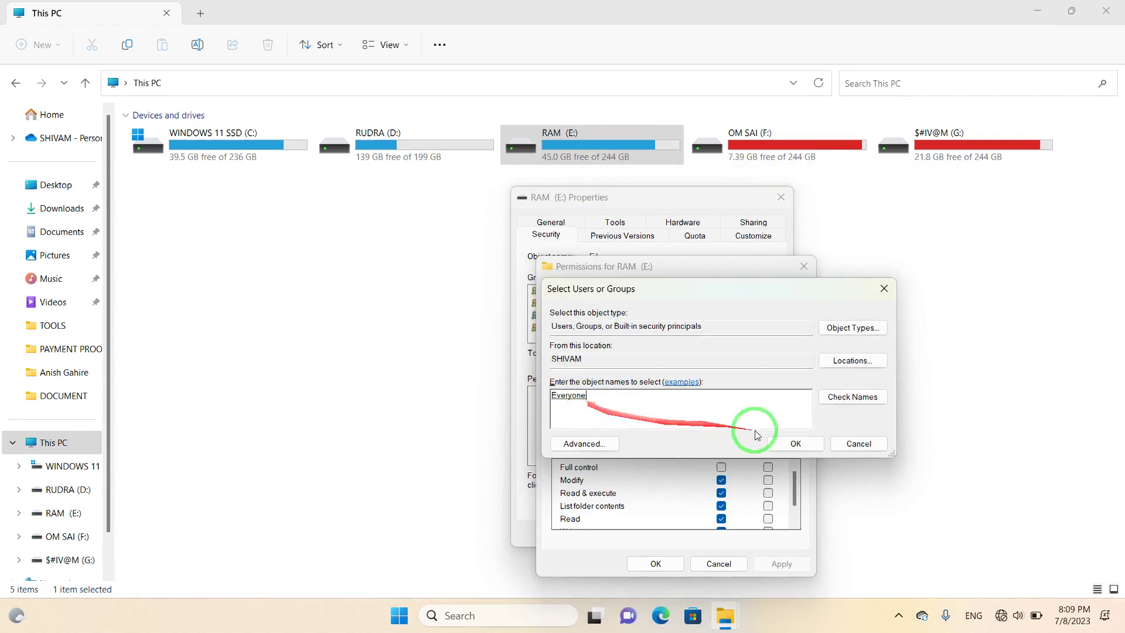
pyautogui.click(795, 444)
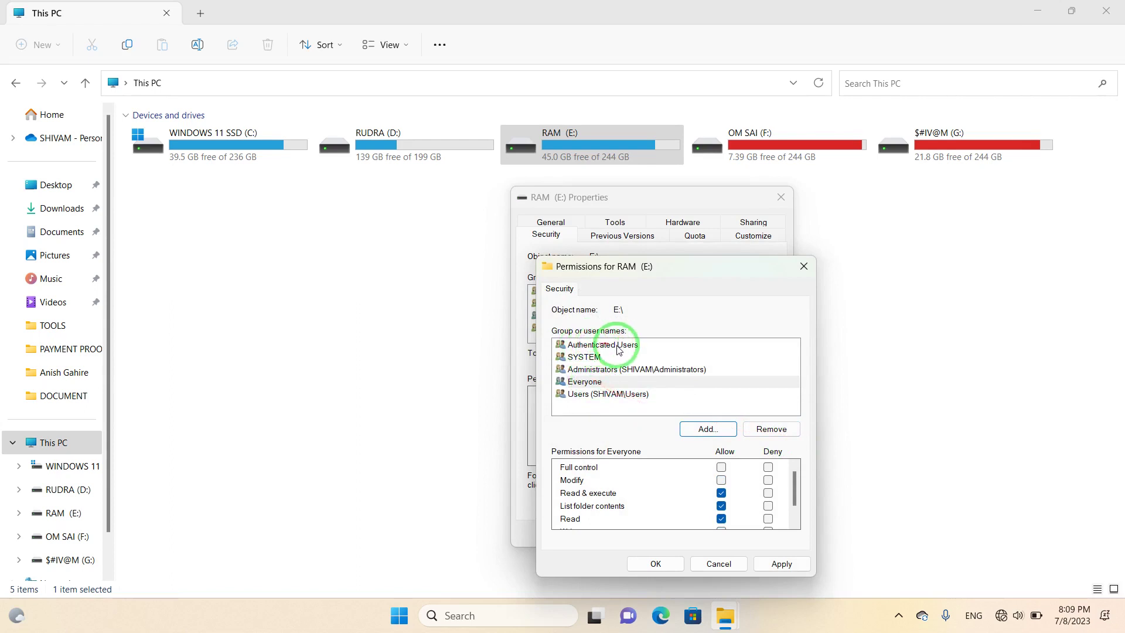
# Allow Full control for the Everyone group on the E: drive and apply the permissions
pyautogui.click(588, 383)
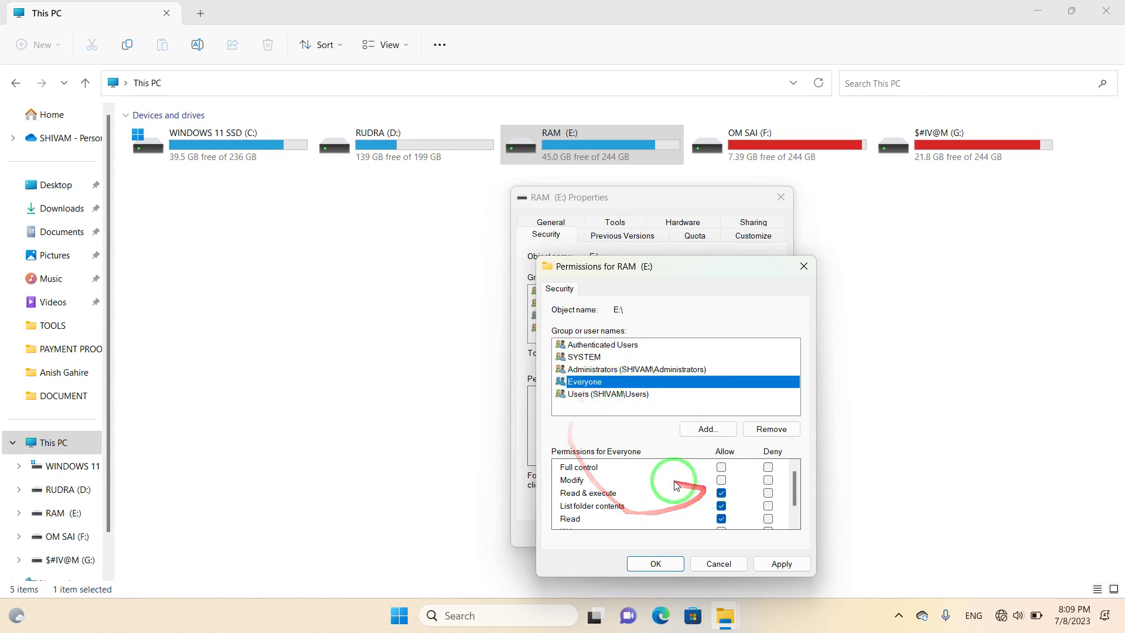
pyautogui.click(721, 467)
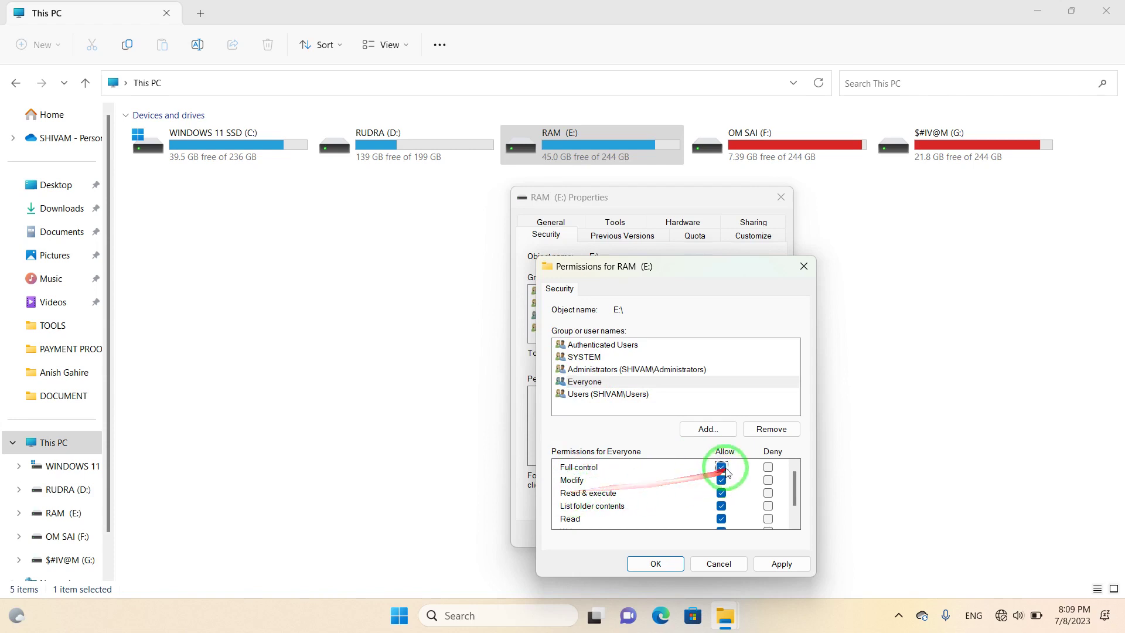
pyautogui.scroll(-1, 727, 502)
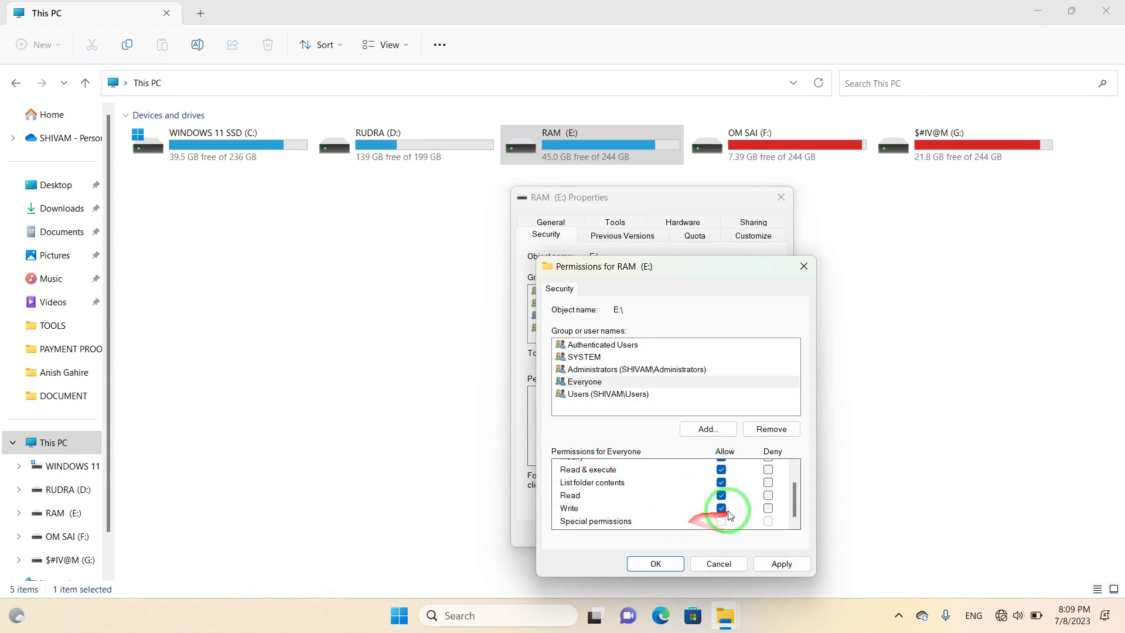
pyautogui.scroll(1, 729, 515)
pyautogui.click(779, 564)
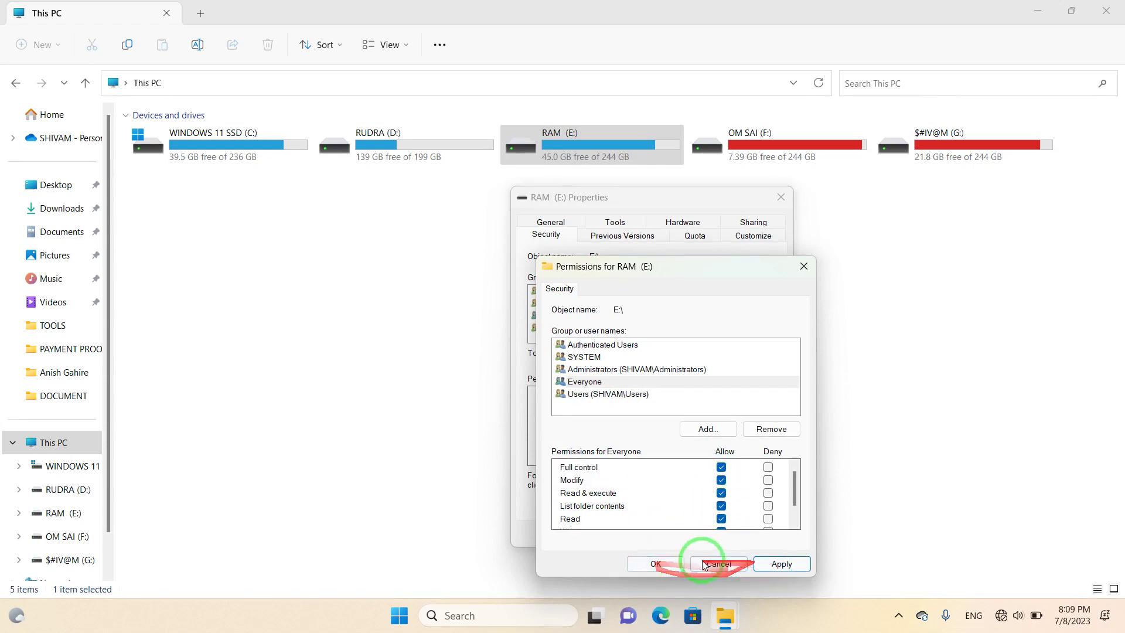
pyautogui.click(656, 563)
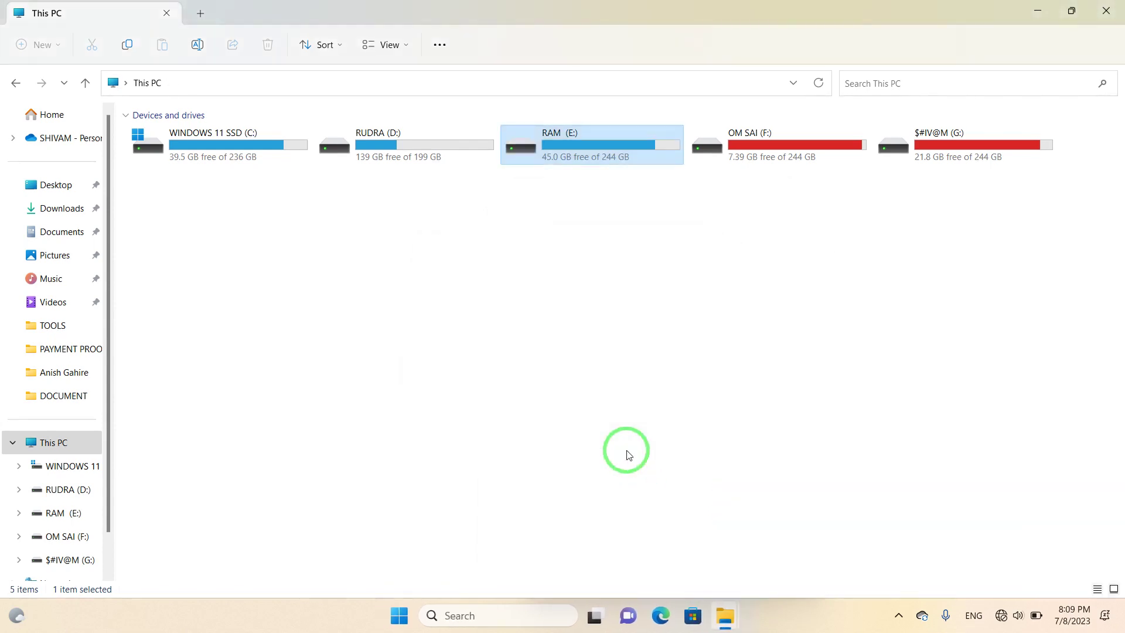
# Accept and close the E: drive's permissions and properties dialogs, and close File Explorer
pyautogui.moveTo(725, 615)
pyautogui.click(810, 539)
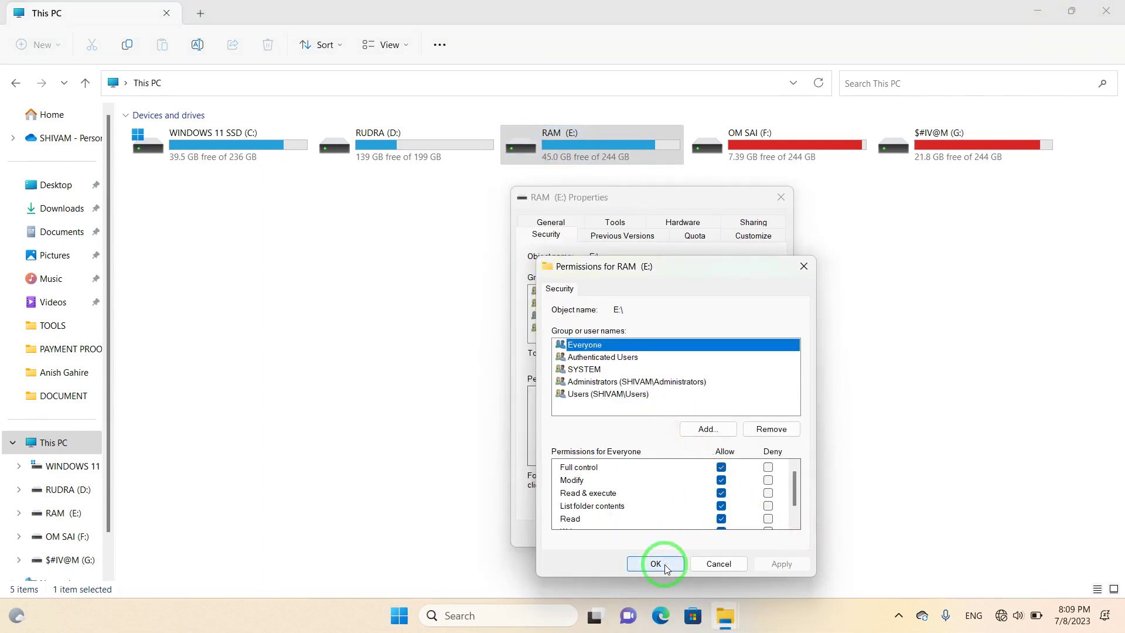
pyautogui.click(656, 563)
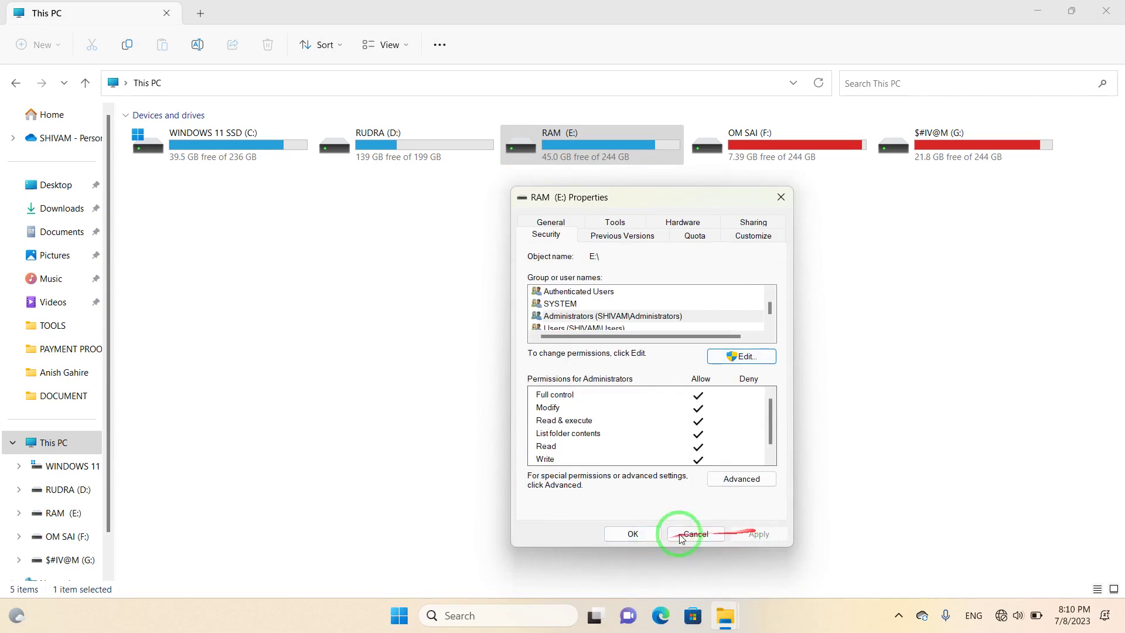
pyautogui.click(644, 538)
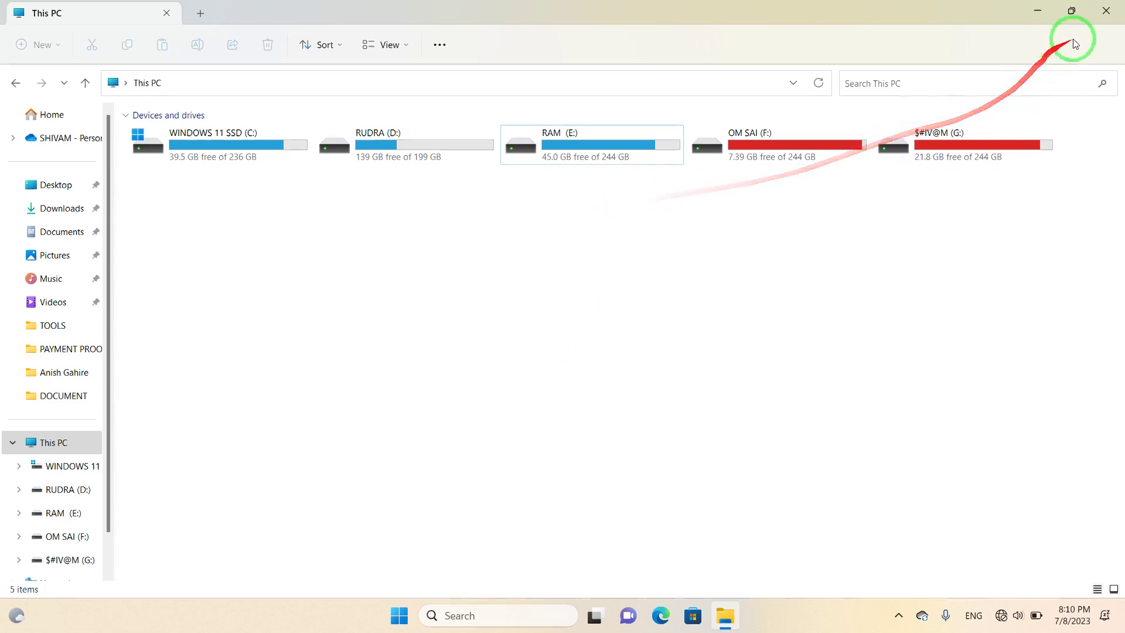
pyautogui.click(1105, 10)
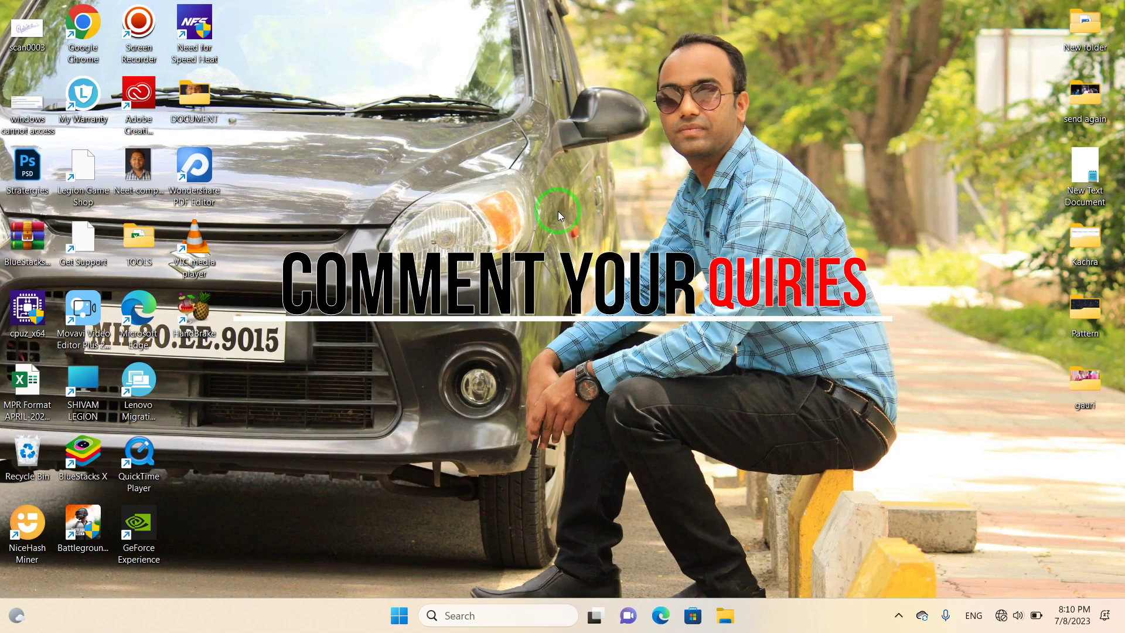